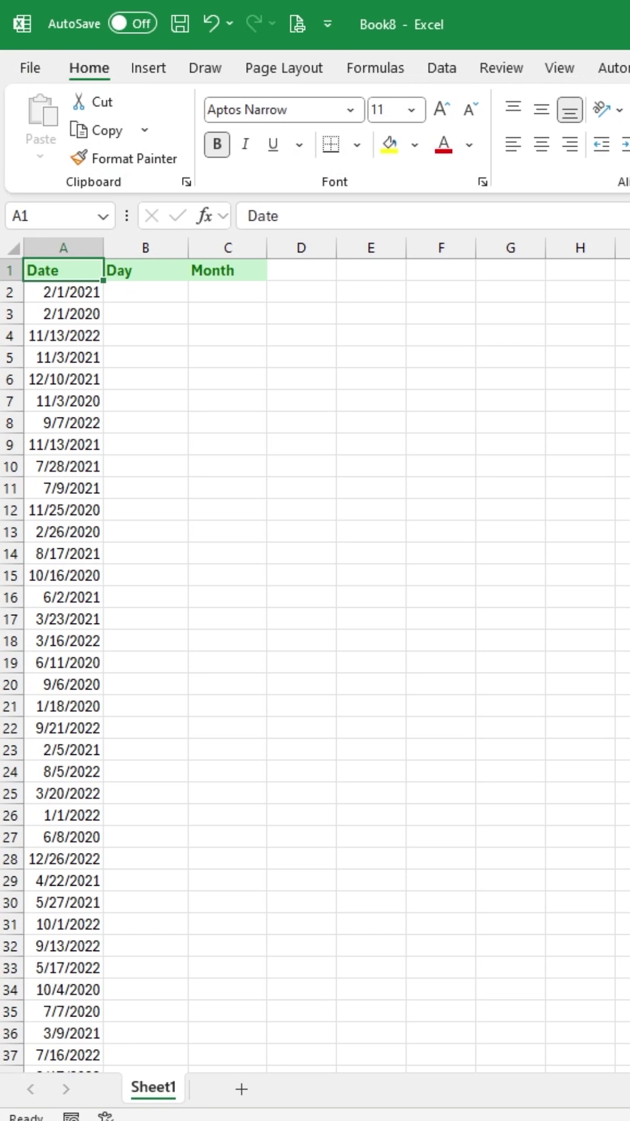
Try sample weekday and month entries in B2 and C2, then undo them
{"action": "left_click", "coordinate": [151, 278]}
{"action": "left_click", "coordinate": [239, 274]}
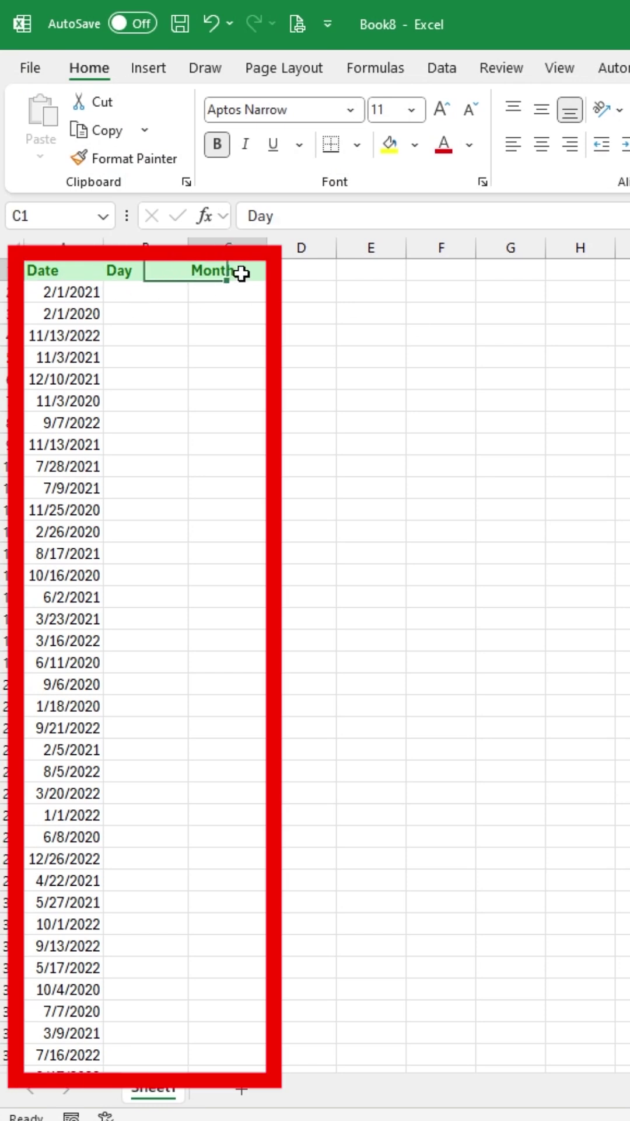
{"action": "left_click", "coordinate": [99, 297]}
{"action": "left_click", "coordinate": [132, 293]}
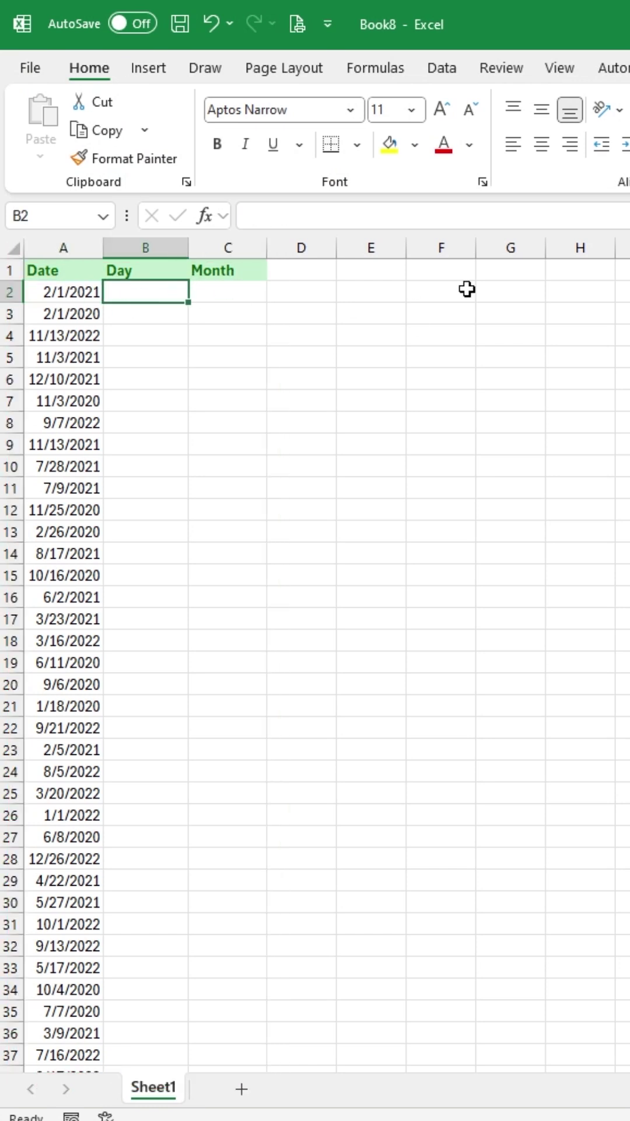
{"action": "type", "text": "Monday"}
{"action": "key", "text": "Tab"}
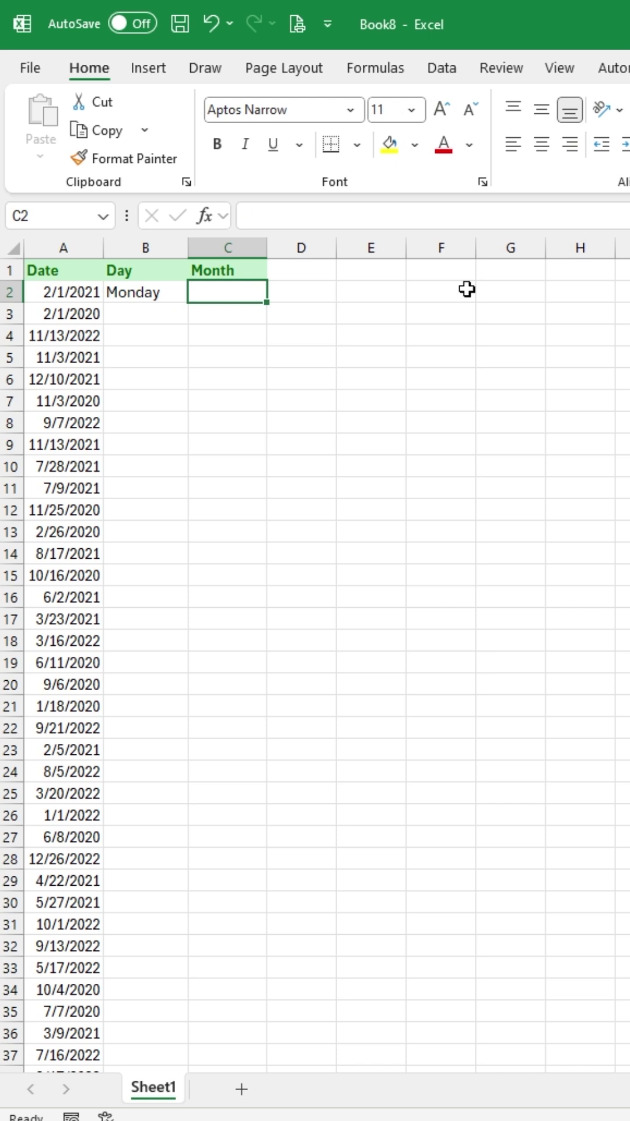
{"action": "type", "text": "Febuary"}
{"action": "key", "text": "Return"}
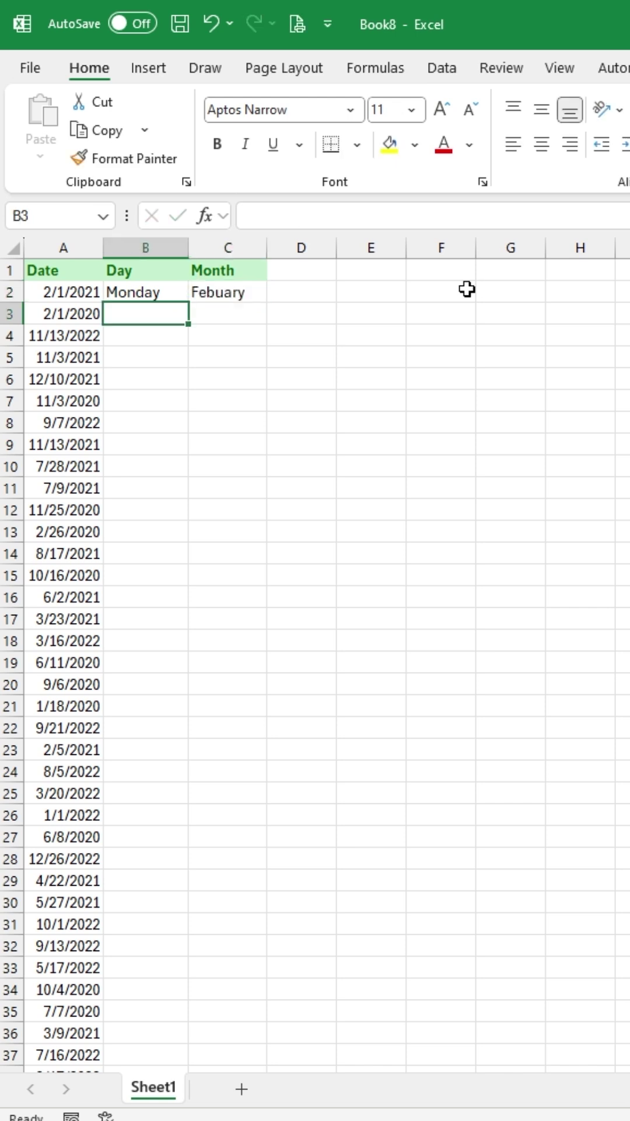
{"action": "key", "text": "ctrl+z"}
{"action": "key", "text": "ctrl+z"}
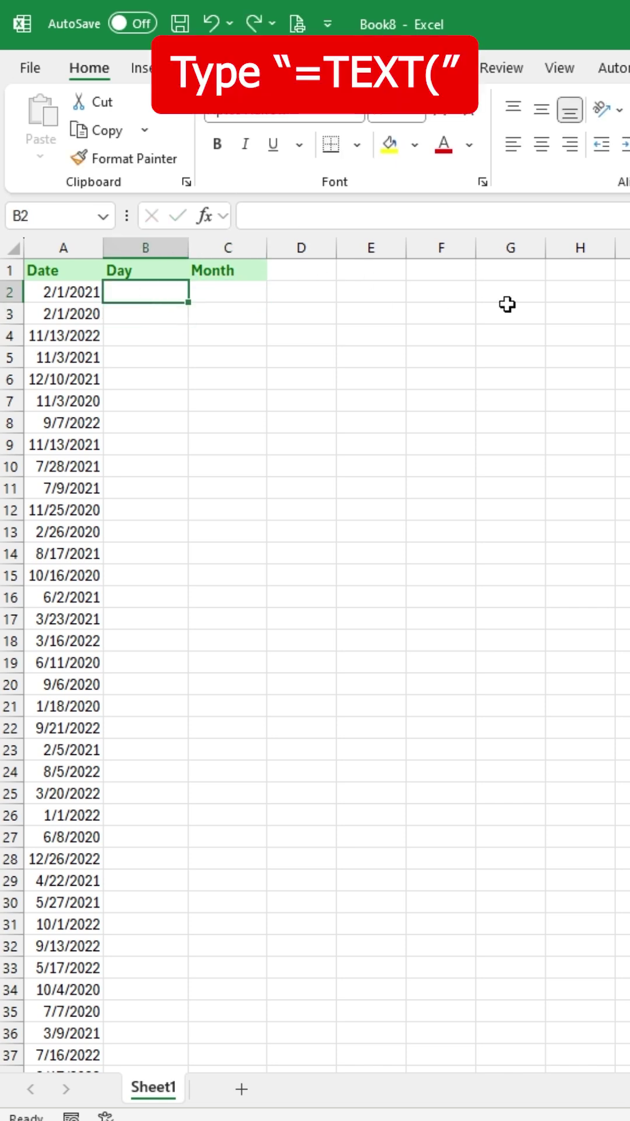
{"action": "type", "text": "=TEX"}
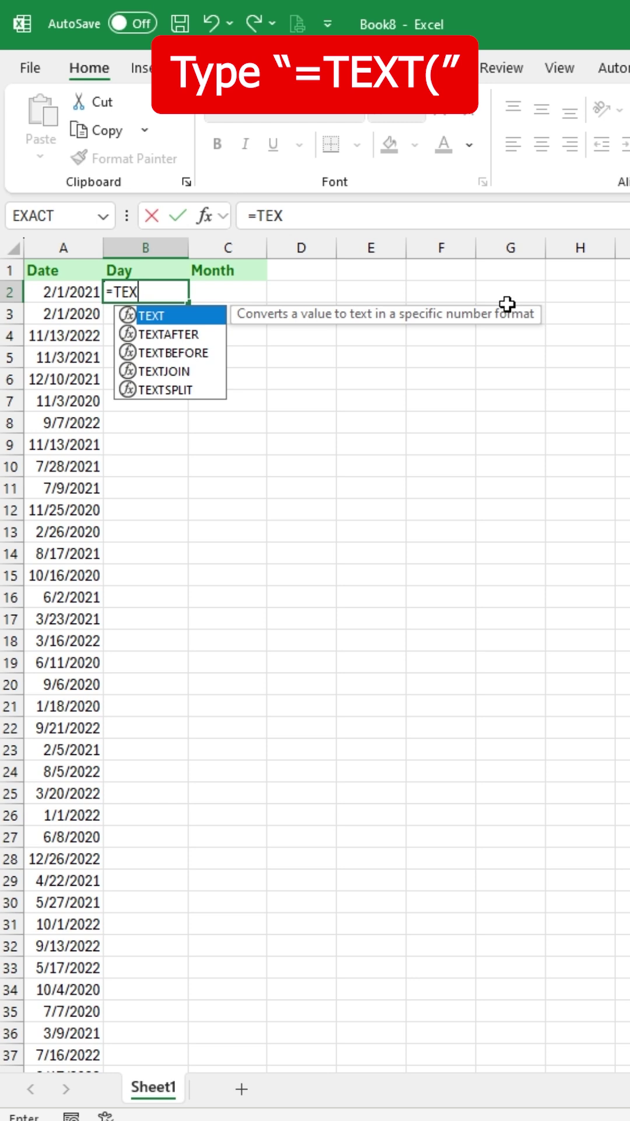
{"action": "type", "text": "T("}
Enter =TEXT(A2,"dddd") in B2 and fill it down the Day column
{"action": "left_click", "coordinate": [80, 289]}
{"action": "type", "text": ",\""}
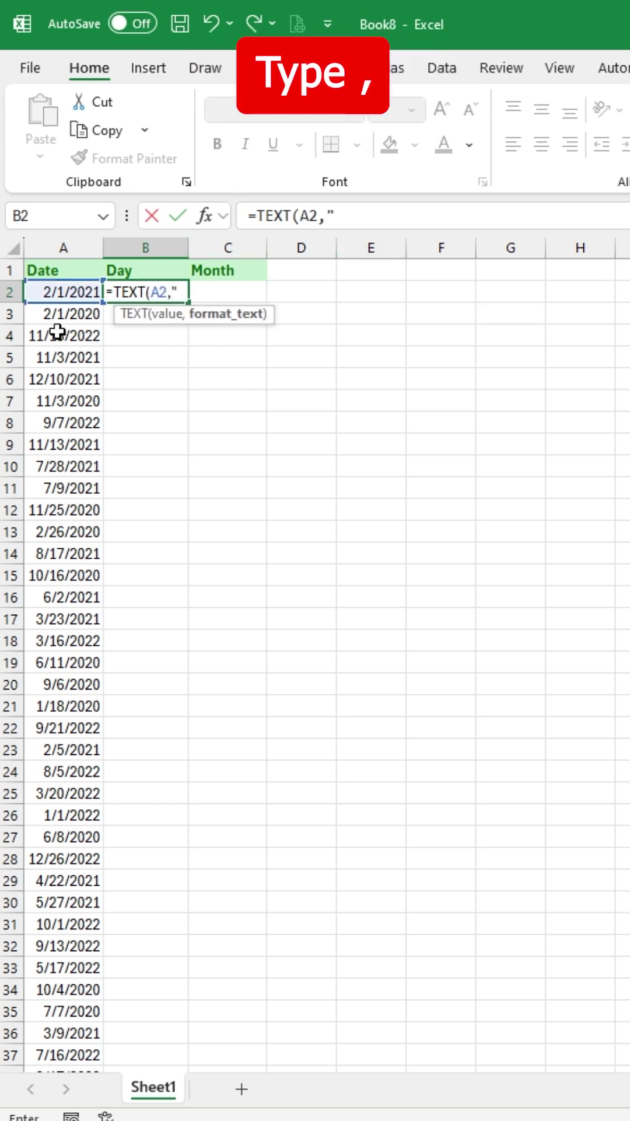
{"action": "type", "text": "dddd\""}
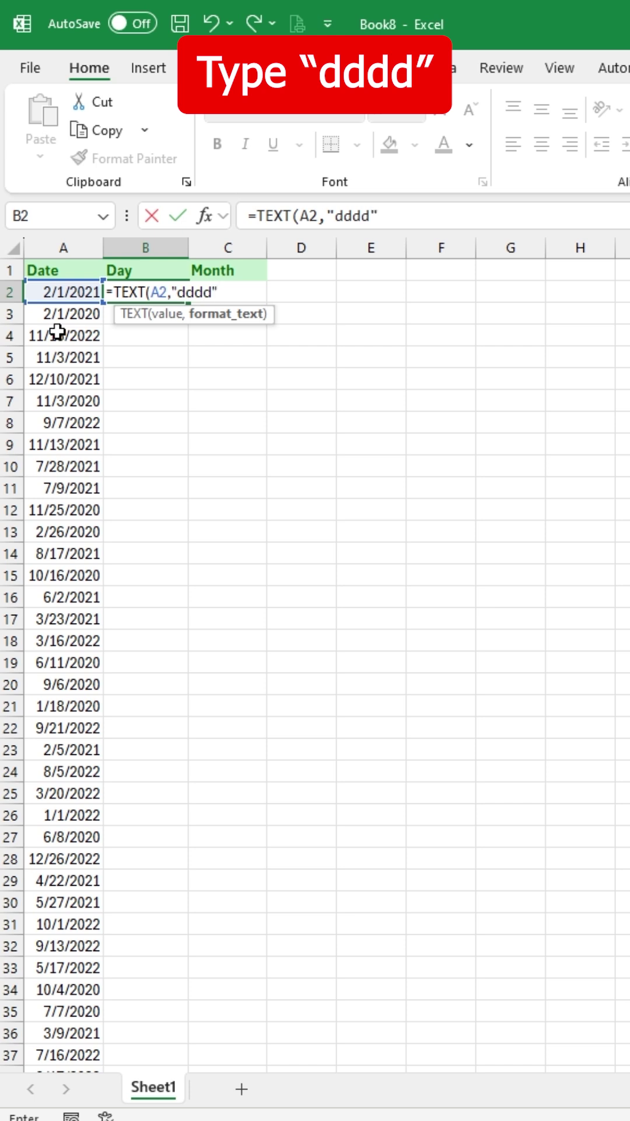
{"action": "type", "text": ")"}
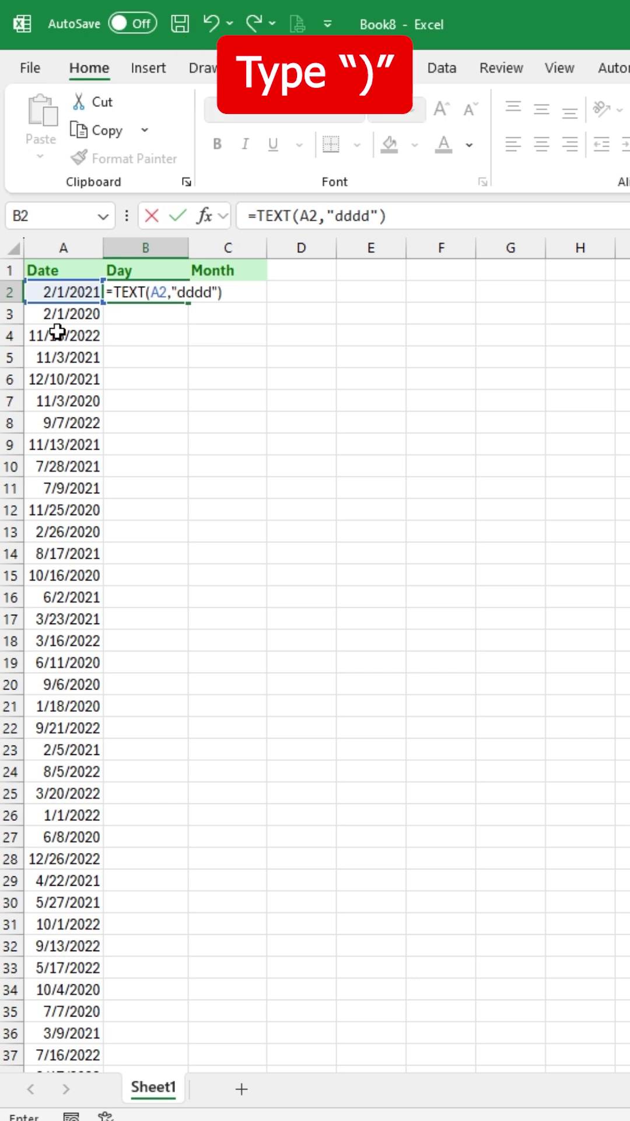
{"action": "key", "text": "Return"}
{"action": "double_click", "coordinate": [190, 307]}
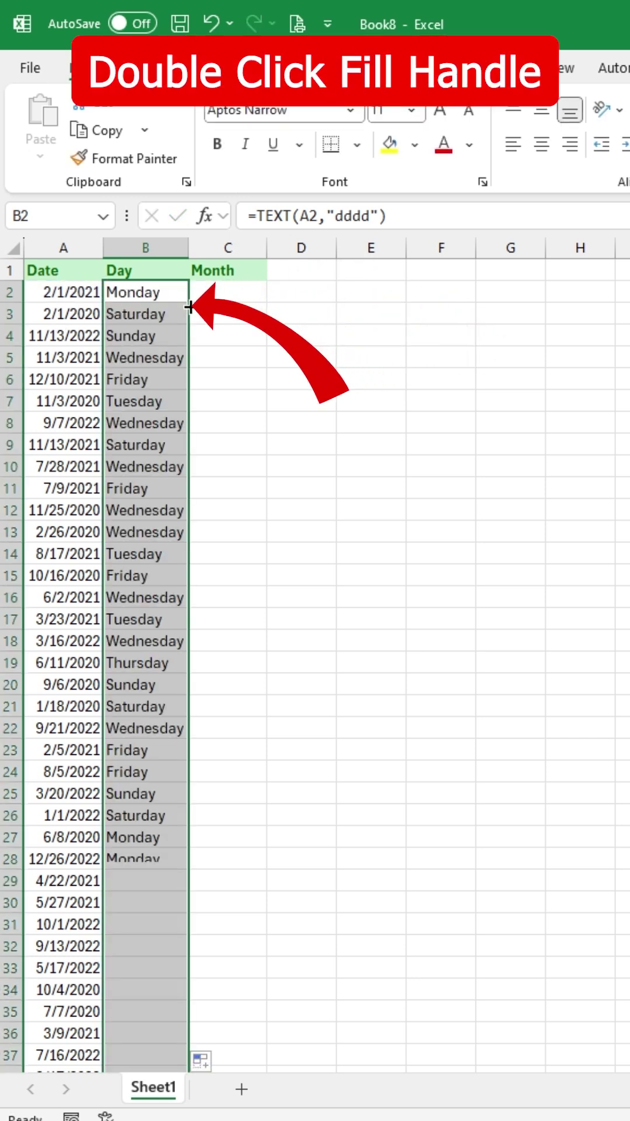
{"action": "left_click", "coordinate": [249, 295]}
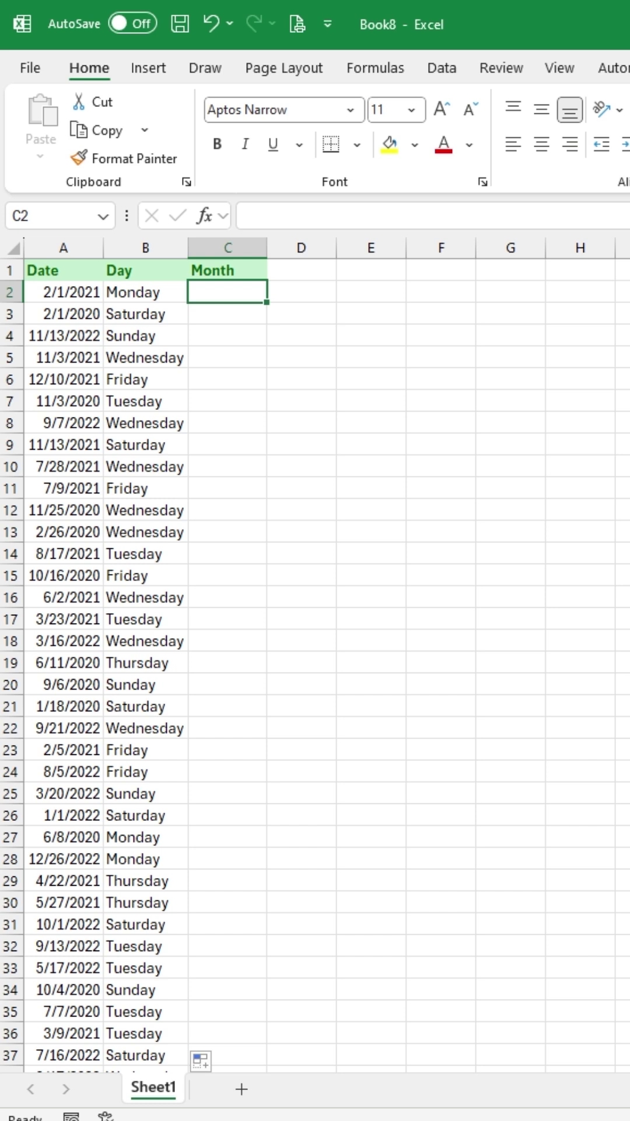
{"action": "type", "text": "="}
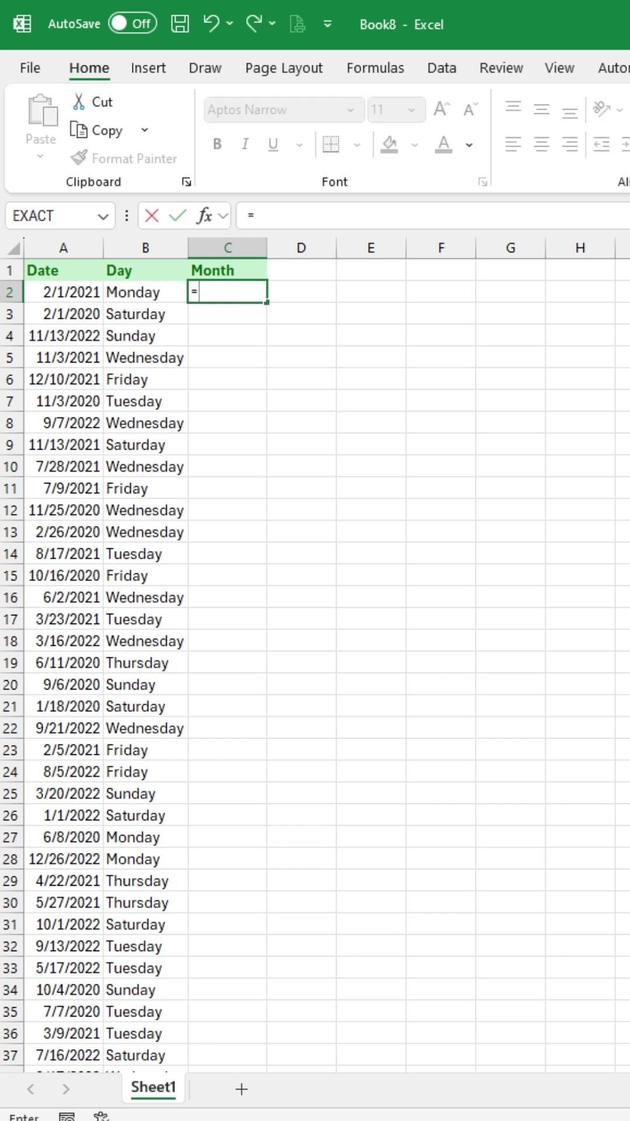
{"action": "type", "text": "TEXT("}
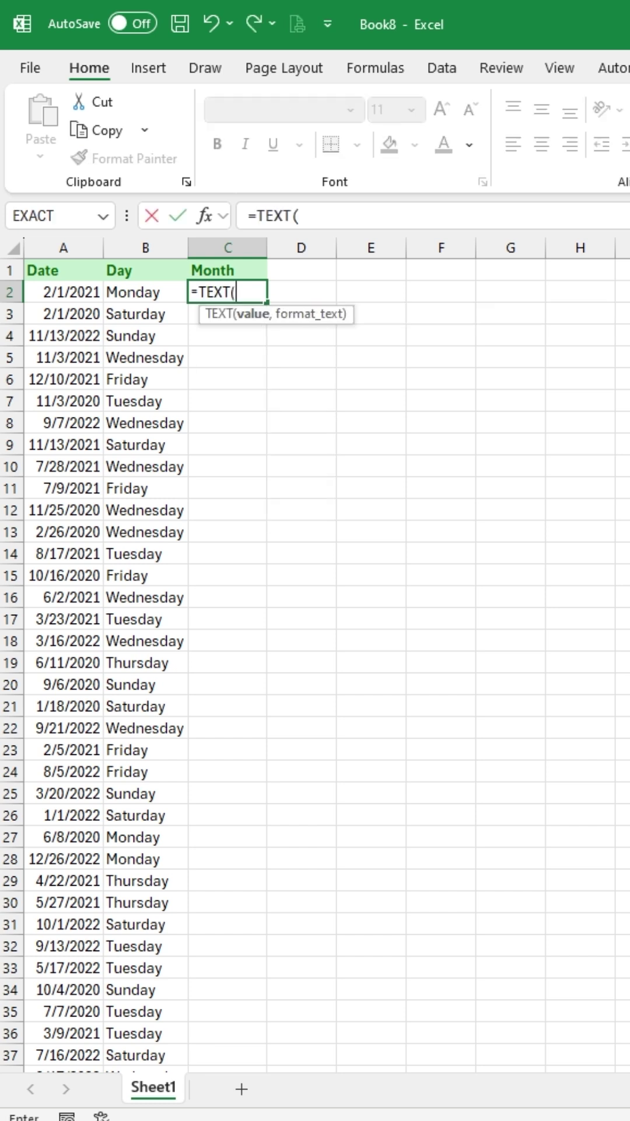
Enter =TEXT(A2,"mmmm") in C2 for the full month name, then reselect C2
{"action": "left_click", "coordinate": [86, 296]}
{"action": "type", "text": ","}
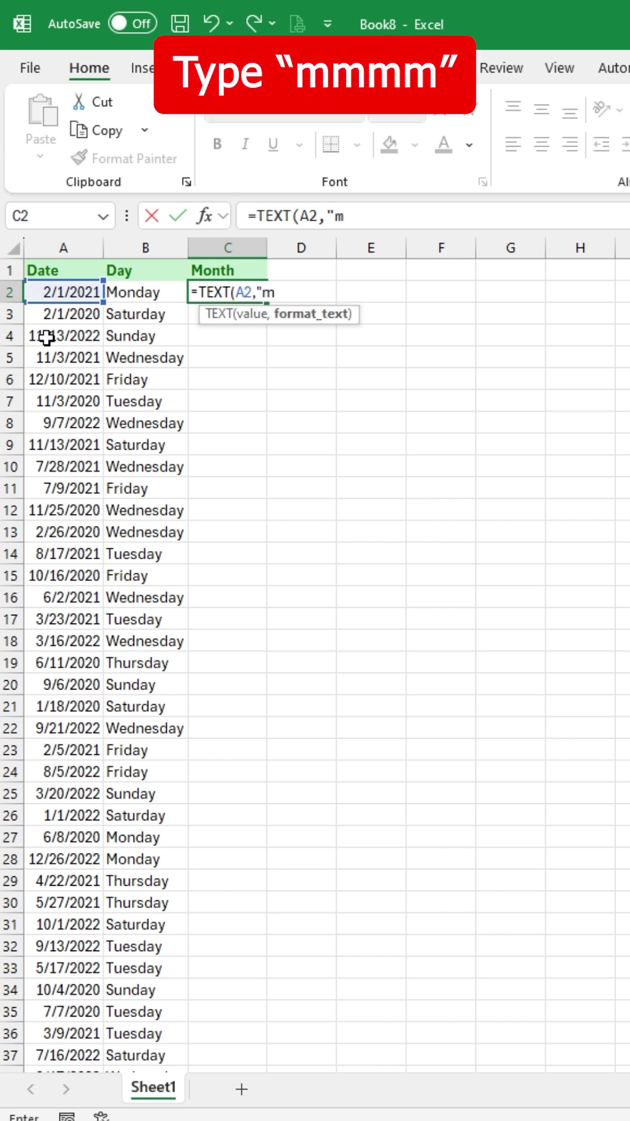
{"action": "type", "text": "mmm\""}
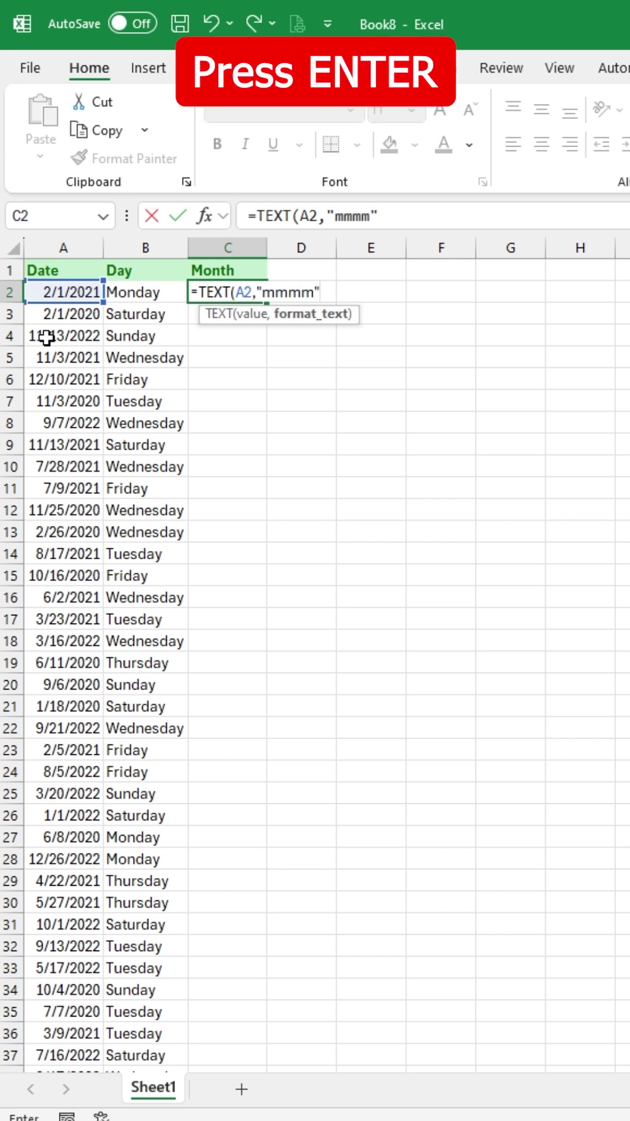
{"action": "type", "text": ")"}
{"action": "key", "text": "Return"}
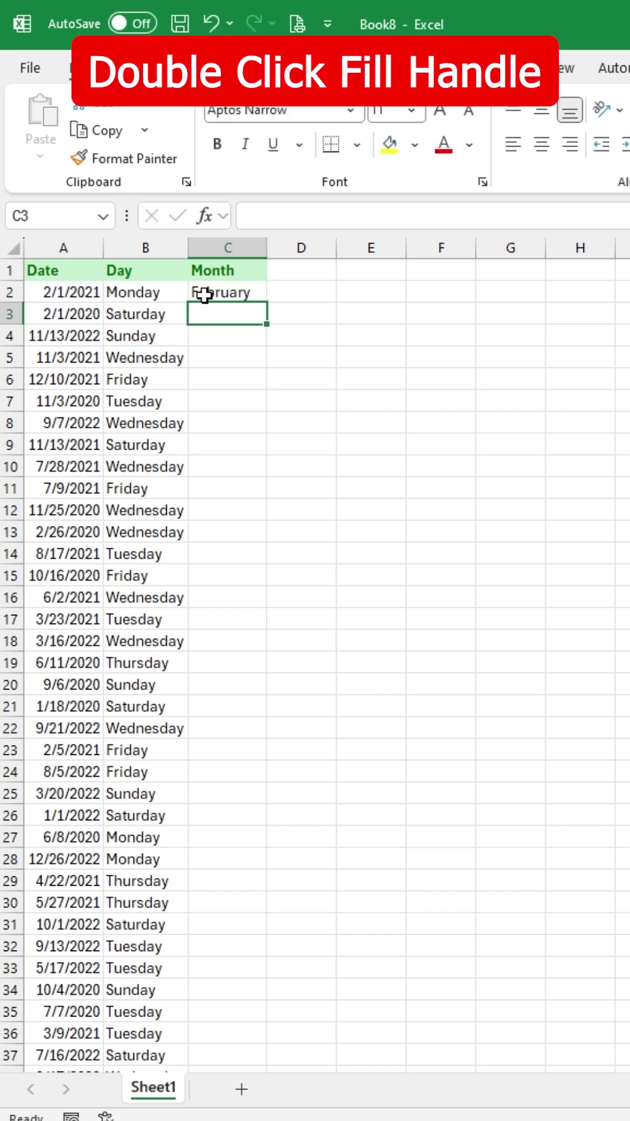
{"action": "left_click", "coordinate": [207, 293]}
{"action": "double_click", "coordinate": [269, 303]}
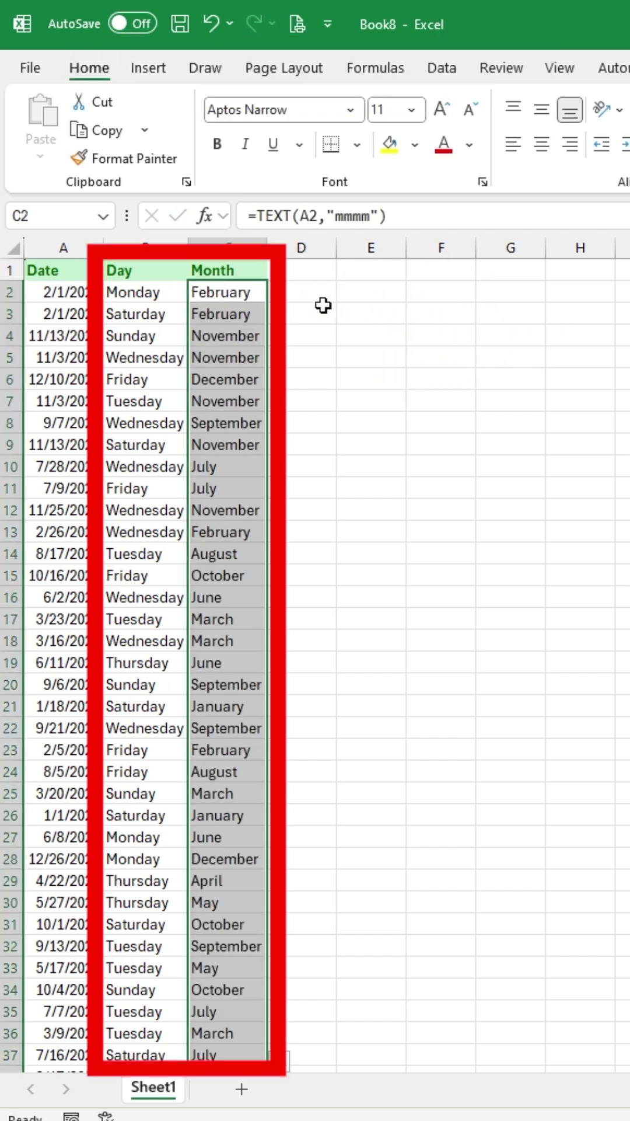
{"action": "left_click", "coordinate": [201, 302]}
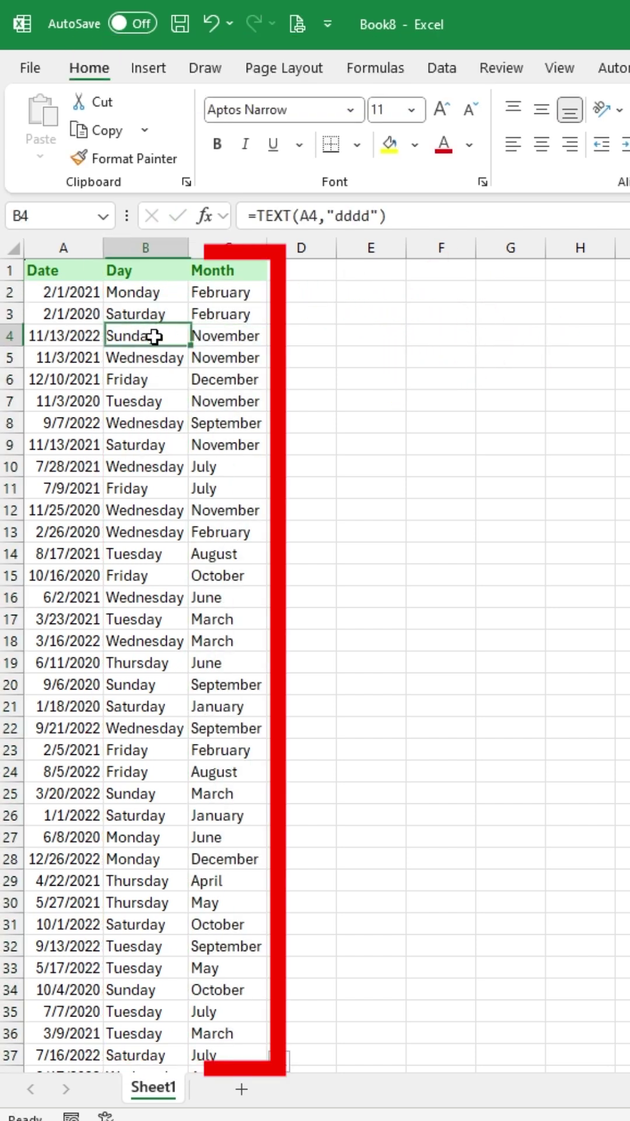